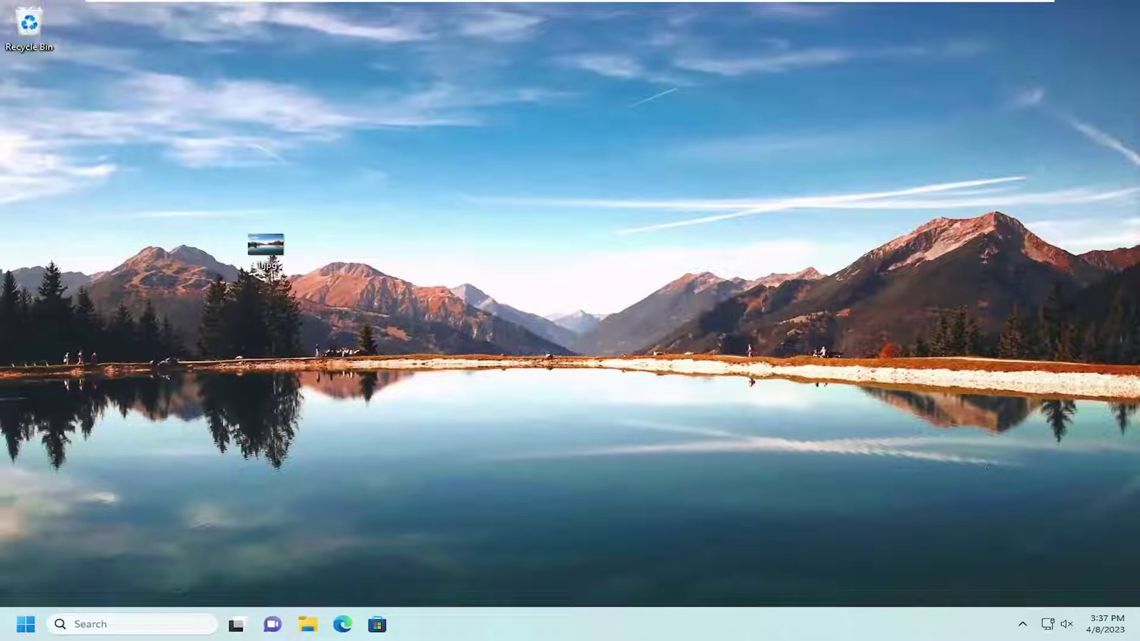
# Step: Delete the picture file from the desktop and search Windows for 'local security'
pyautogui.click(263, 251)
pyautogui.press('Delete')
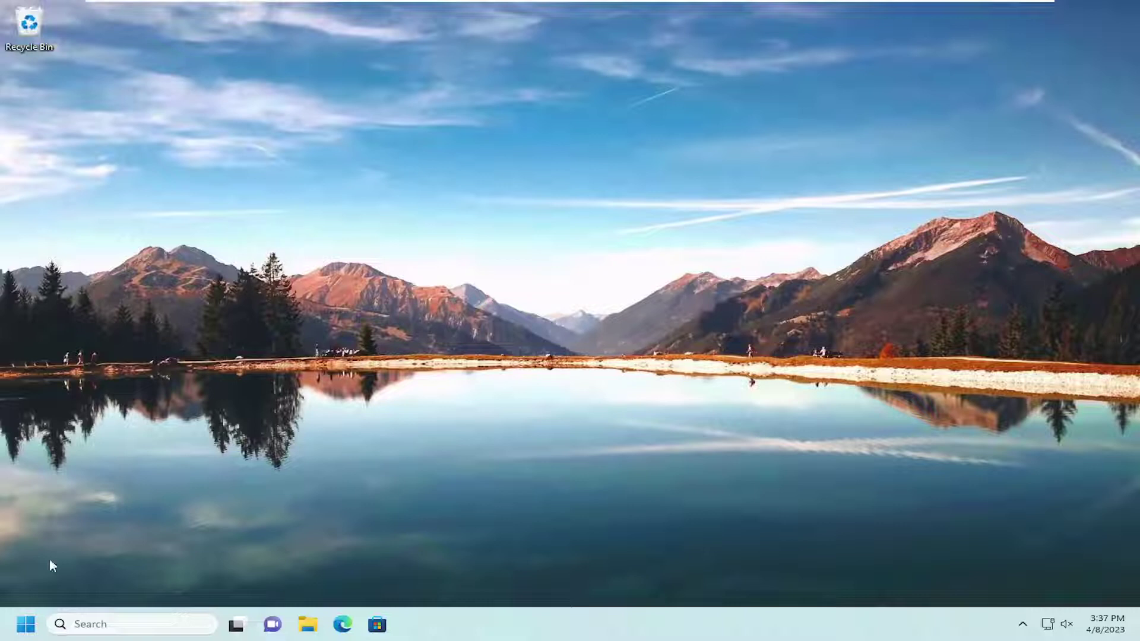
pyautogui.click(89, 624)
pyautogui.write('loc')
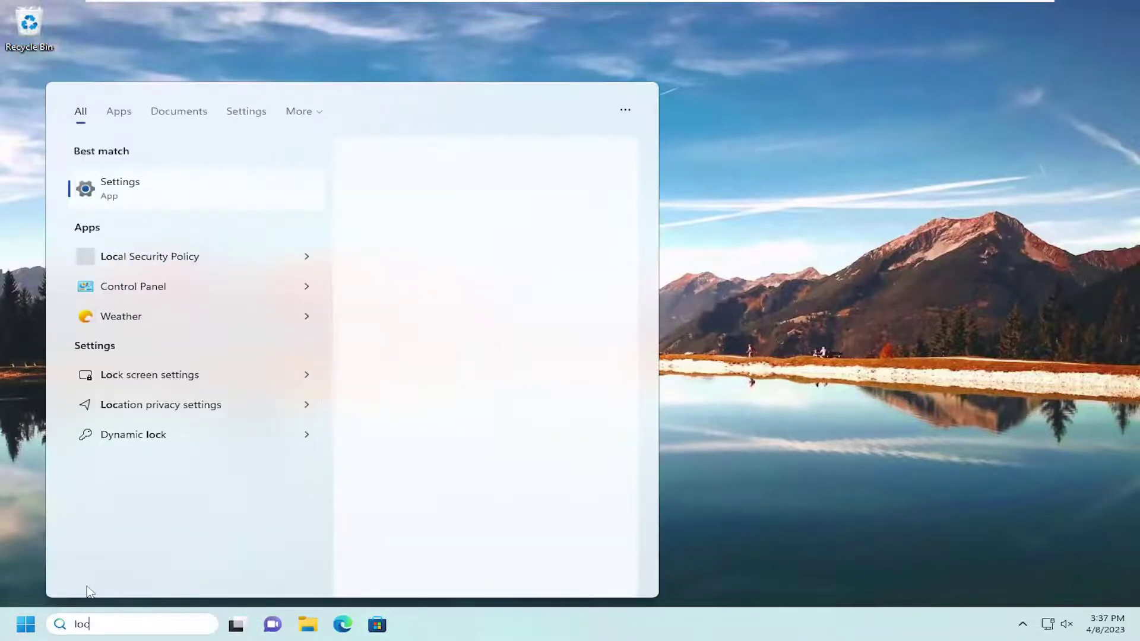
pyautogui.write('al secur')
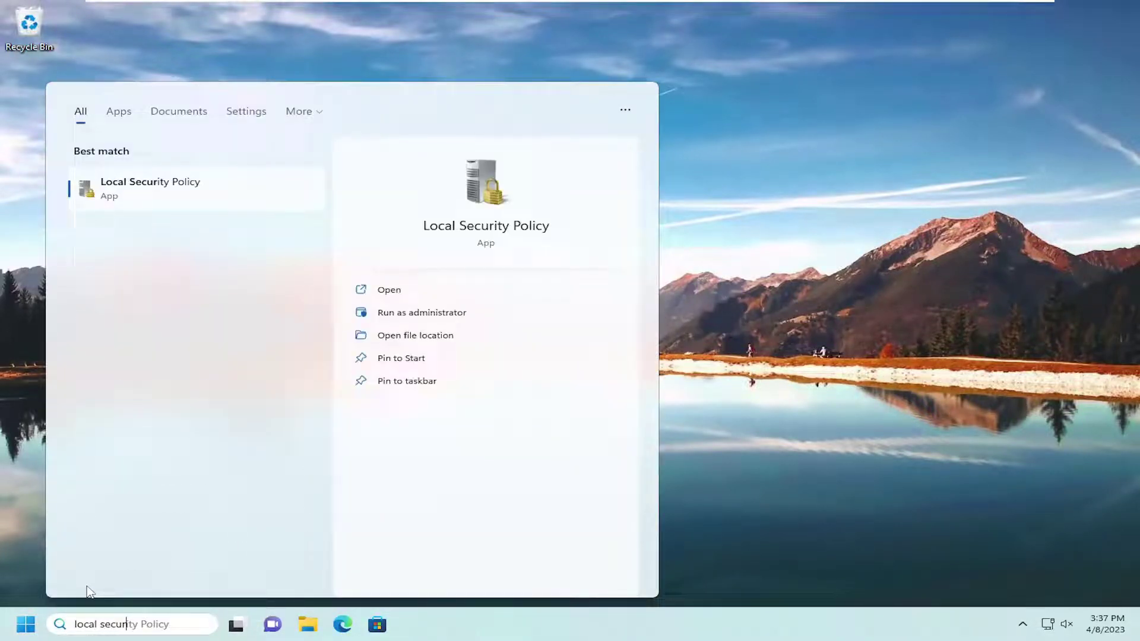
pyautogui.write('ity')
# Step: Launch Local Security Policy and open 'Access this computer from the network' under Local Policies > User Rights Assignment
pyautogui.click(143, 182)
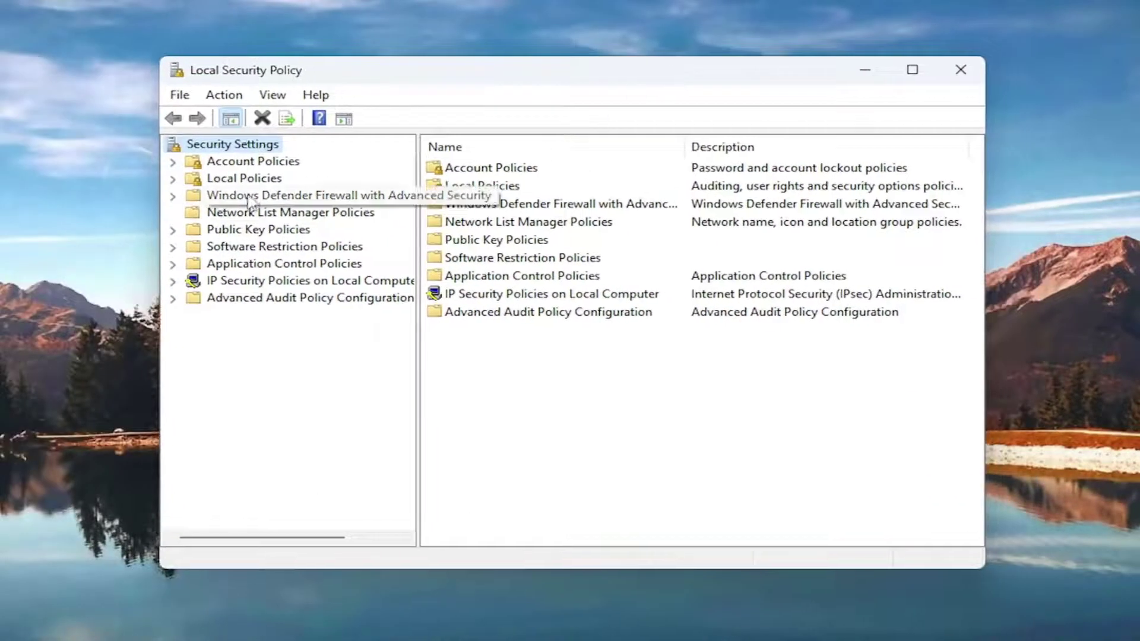
pyautogui.doubleClick(244, 179)
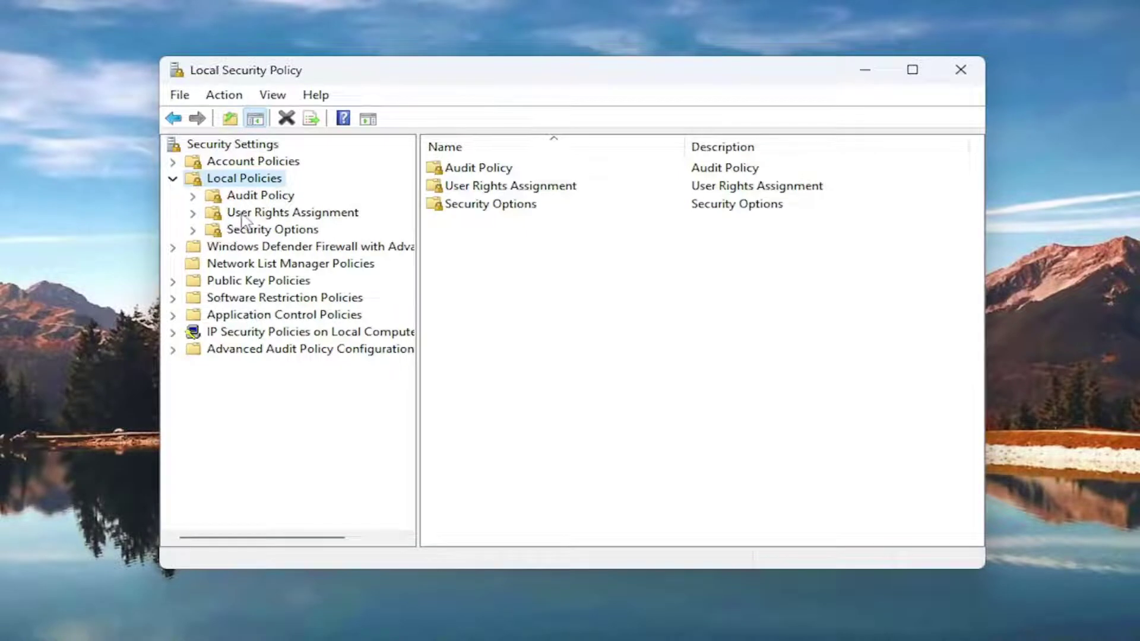
pyautogui.click(247, 217)
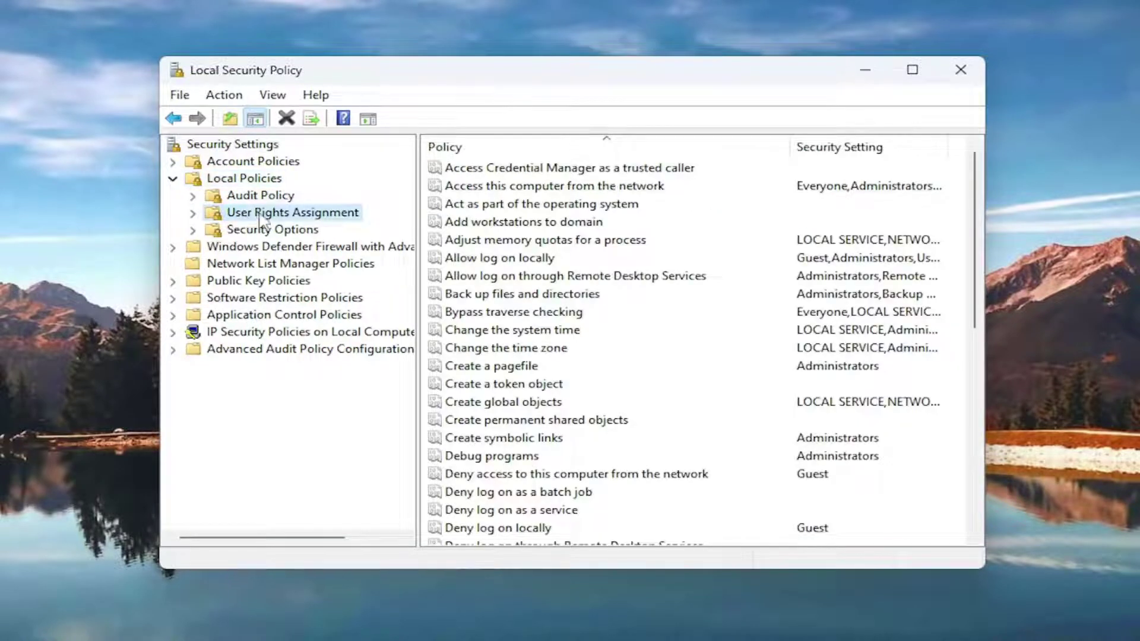
pyautogui.doubleClick(541, 187)
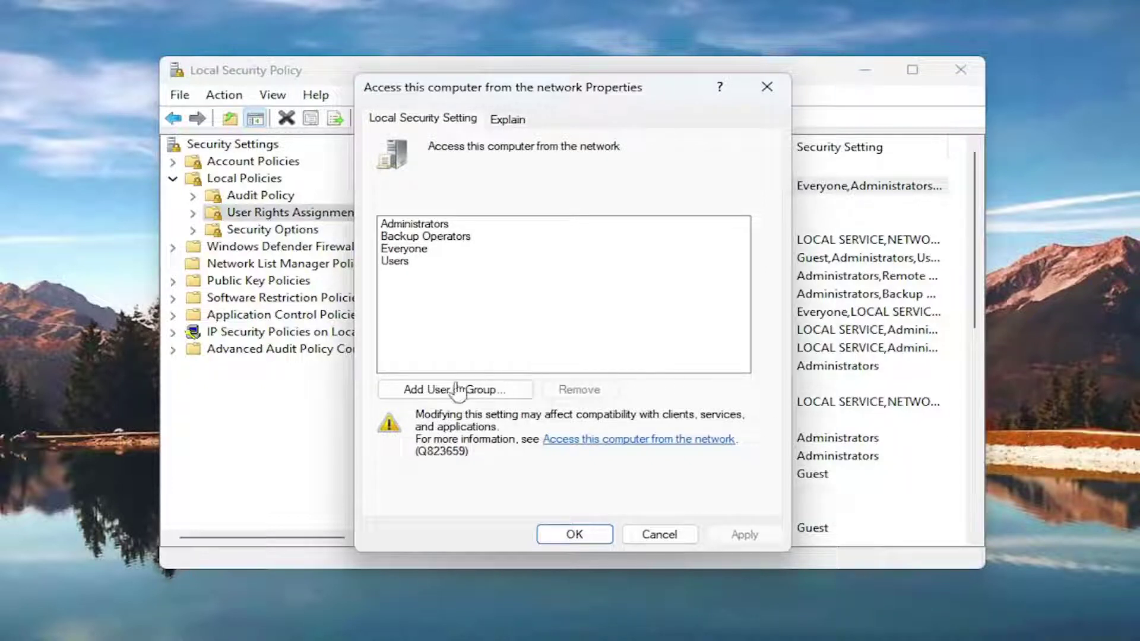
# Step: Enter 'Everyone' in the Select Users or Groups dialog and resolve it with Check Names
pyautogui.click(440, 392)
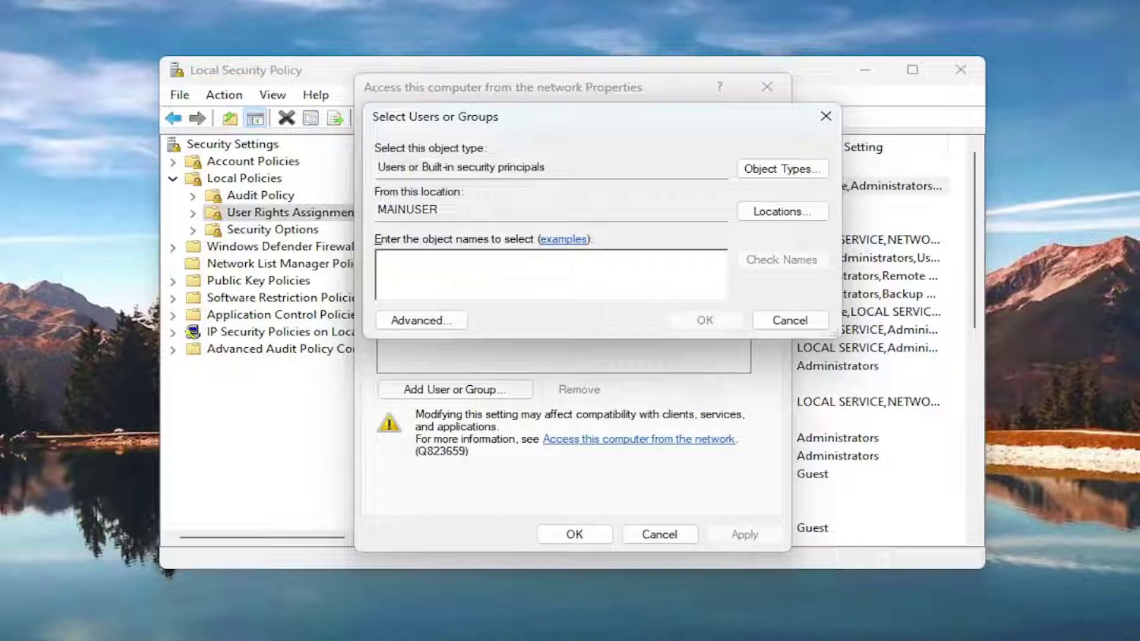
pyautogui.write('every')
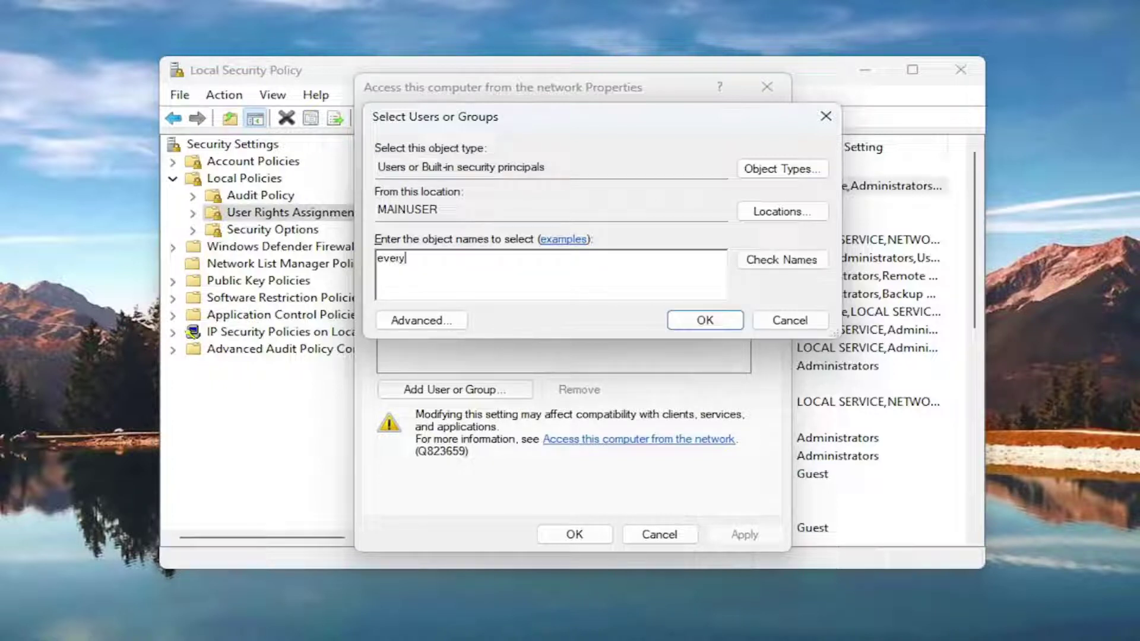
pyautogui.write('one')
pyautogui.click(774, 259)
pyautogui.moveTo(443, 123)
pyautogui.mouseDown()
pyautogui.moveTo(562, 262)
pyautogui.moveTo(650, 397)
pyautogui.moveTo(381, 122)
pyautogui.moveTo(427, 158)
pyautogui.mouseUp()
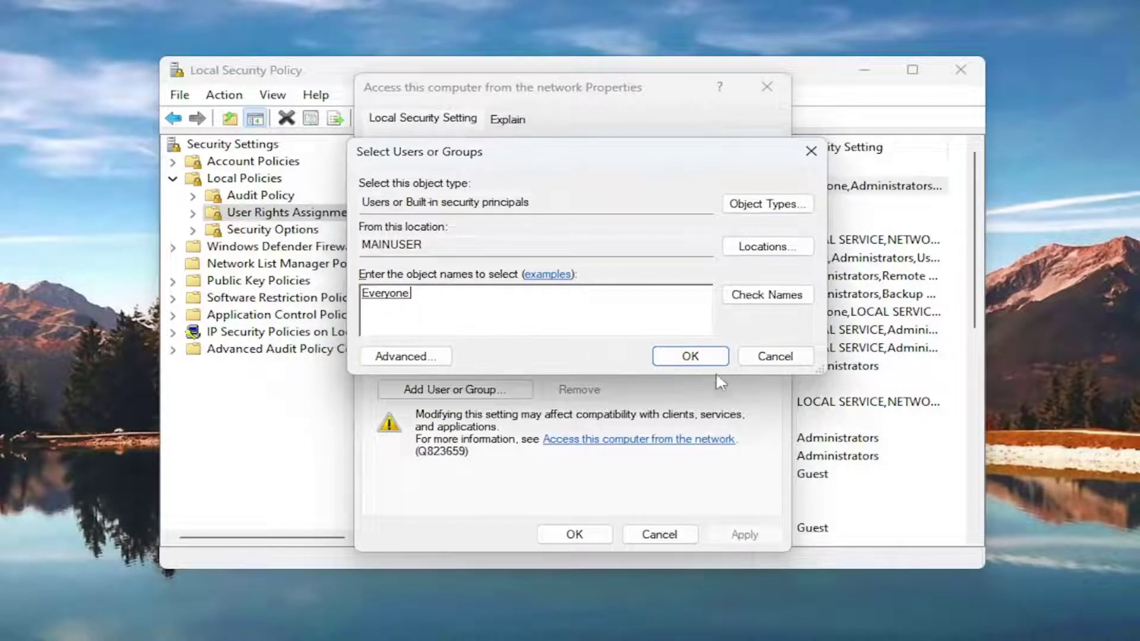
# Step: Confirm the selection so Everyone joins Administrators, Backup Operators and Users in the right's group list
pyautogui.click(687, 358)
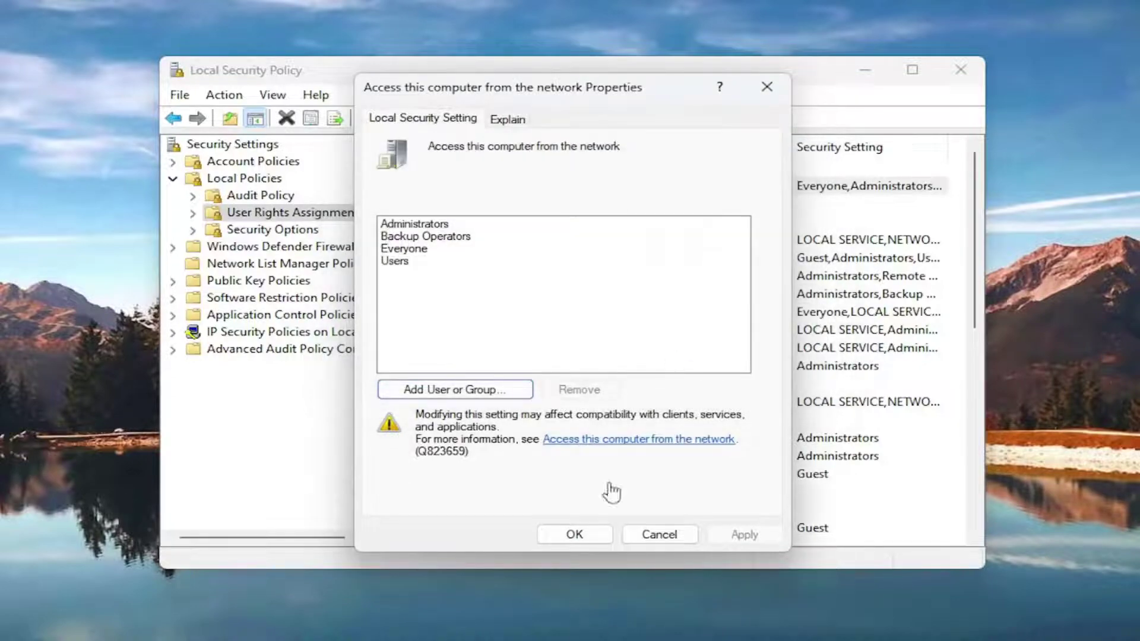